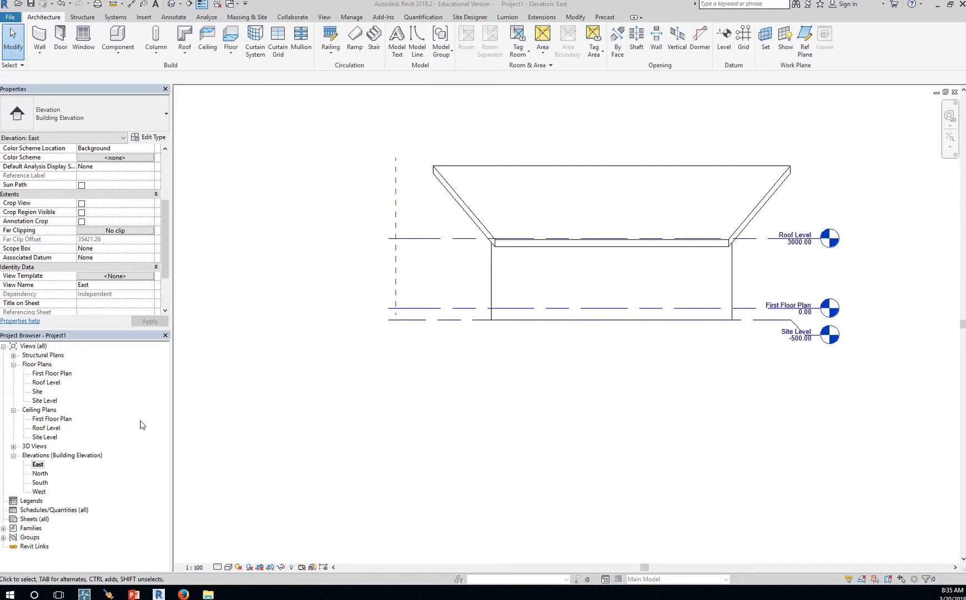
- Switch from the East elevation to the First Floor Plan view via the Project Browser
{"action": "left_click", "coordinate": [52, 373]}
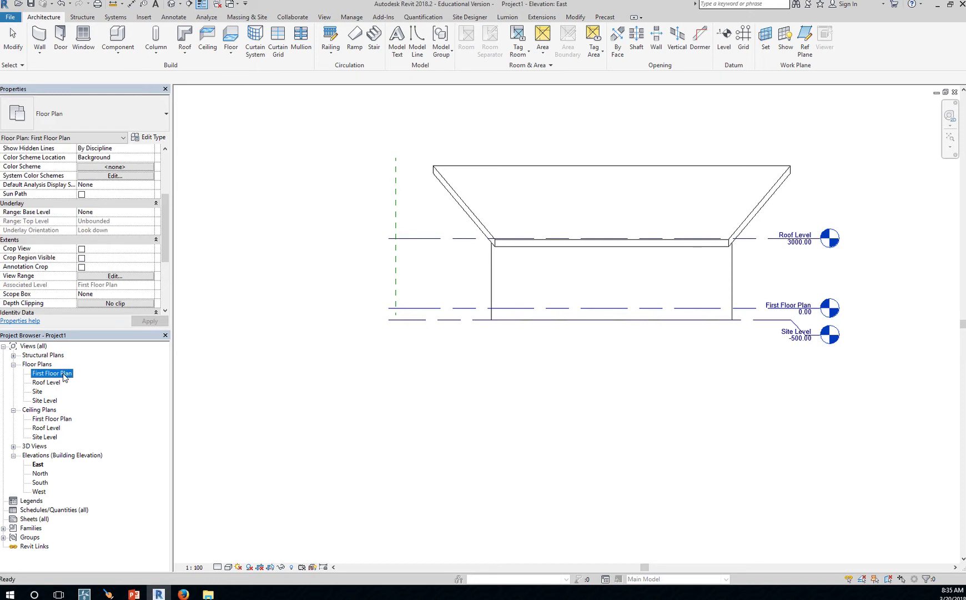
{"action": "double_click", "coordinate": [64, 378]}
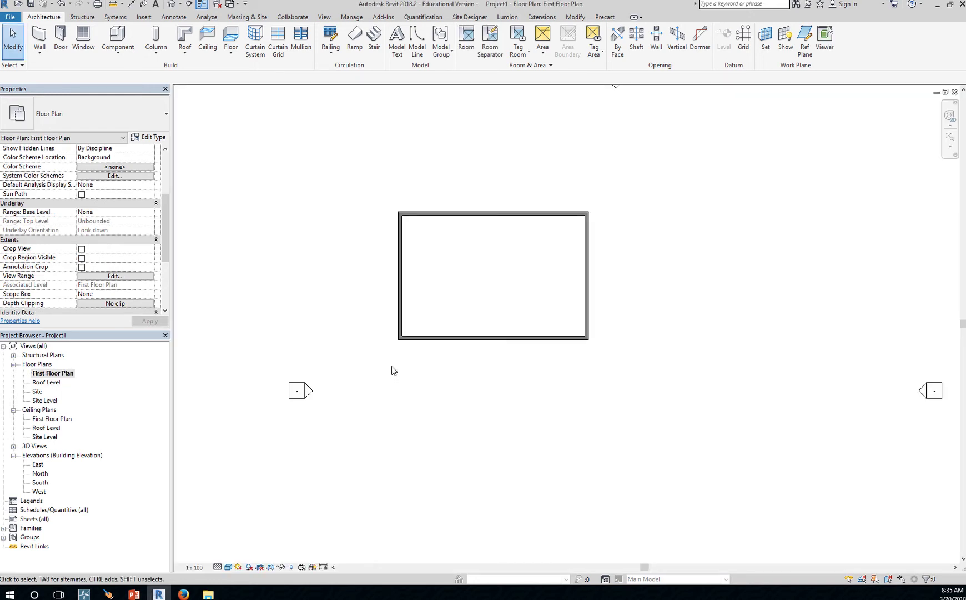
- Start a Floor: Structural sketch using the 160mm Concrete With 50mm Metal Deck type
{"action": "left_click", "coordinate": [234, 56]}
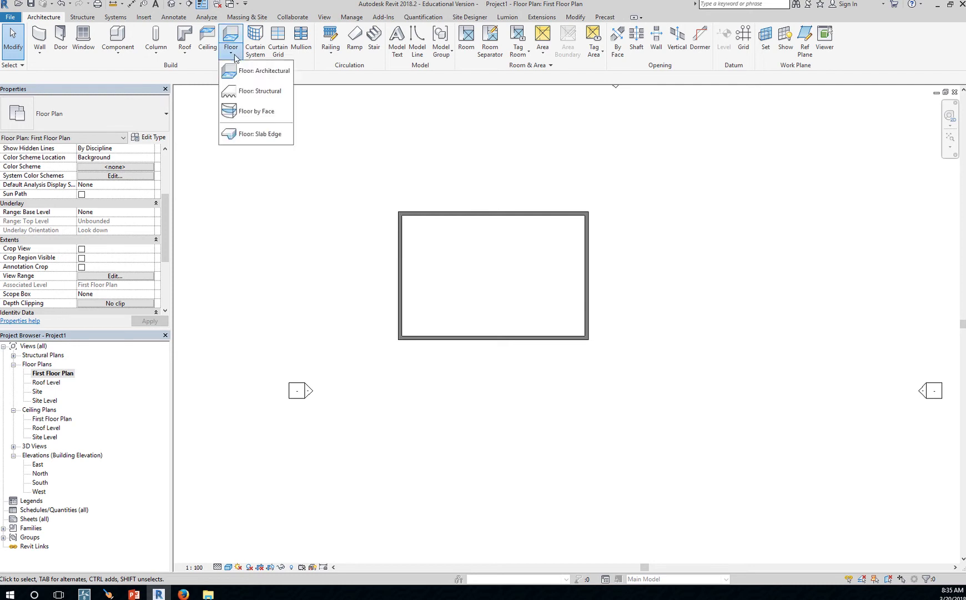
{"action": "left_click", "coordinate": [274, 95]}
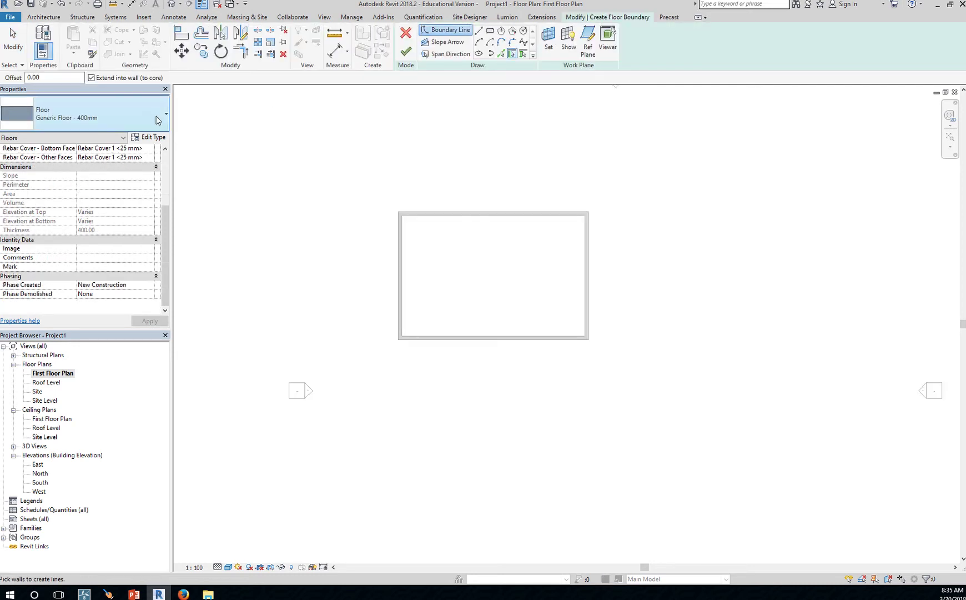
{"action": "left_click", "coordinate": [128, 114]}
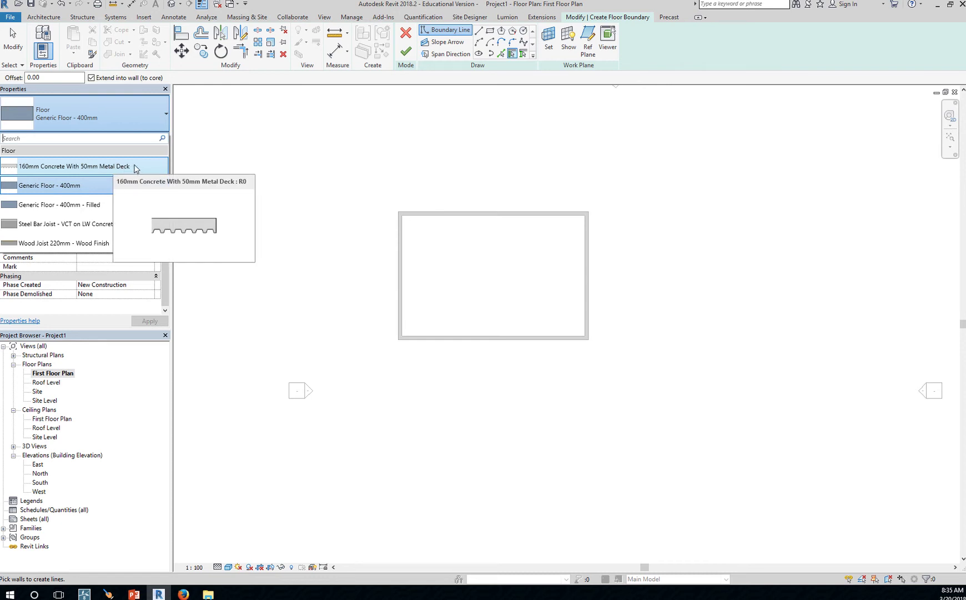
{"action": "left_click", "coordinate": [136, 166]}
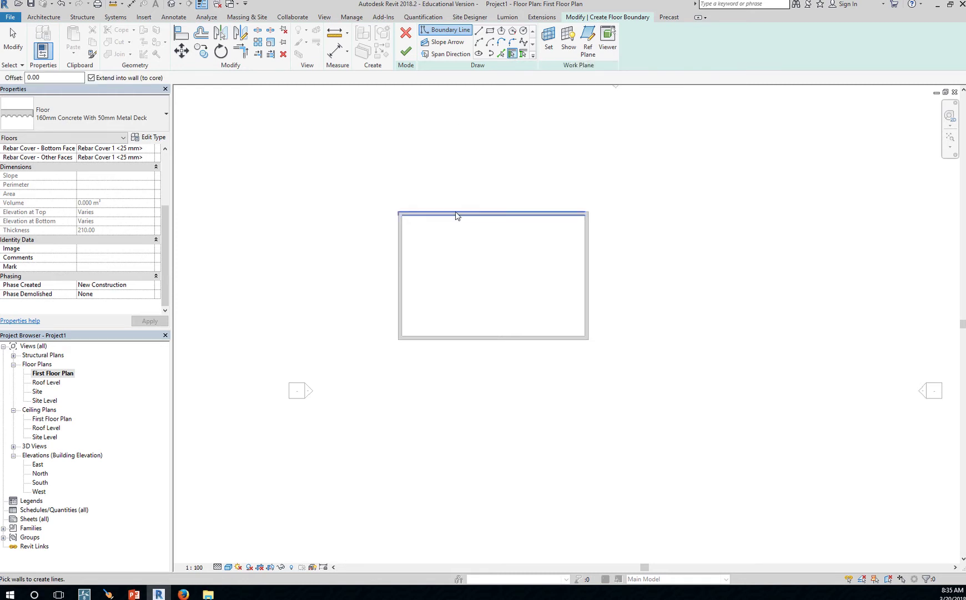
- Pick the left, top and right walls as floor boundary lines
{"action": "left_click", "coordinate": [409, 250]}
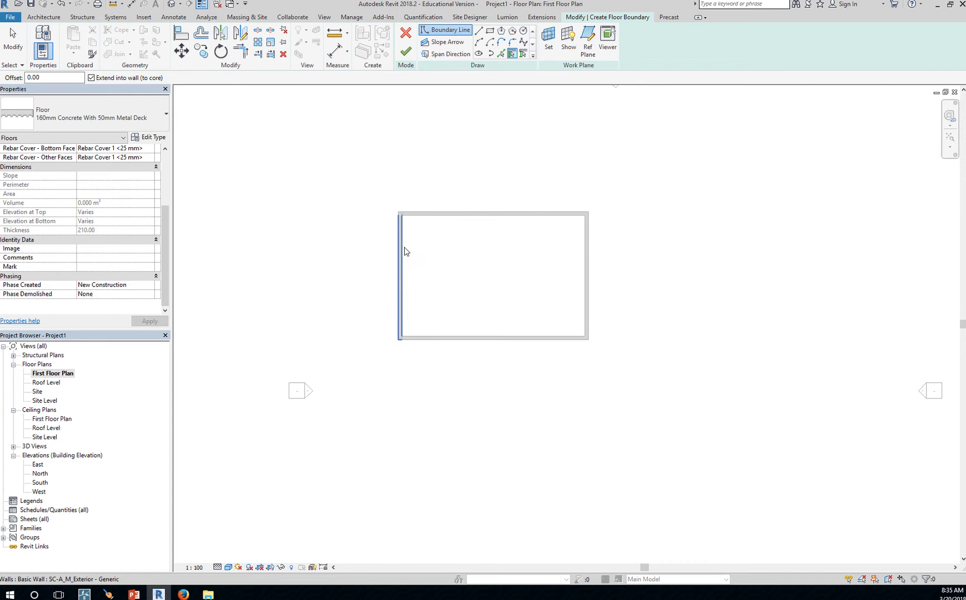
{"action": "left_click", "coordinate": [483, 216]}
{"action": "left_click", "coordinate": [587, 266]}
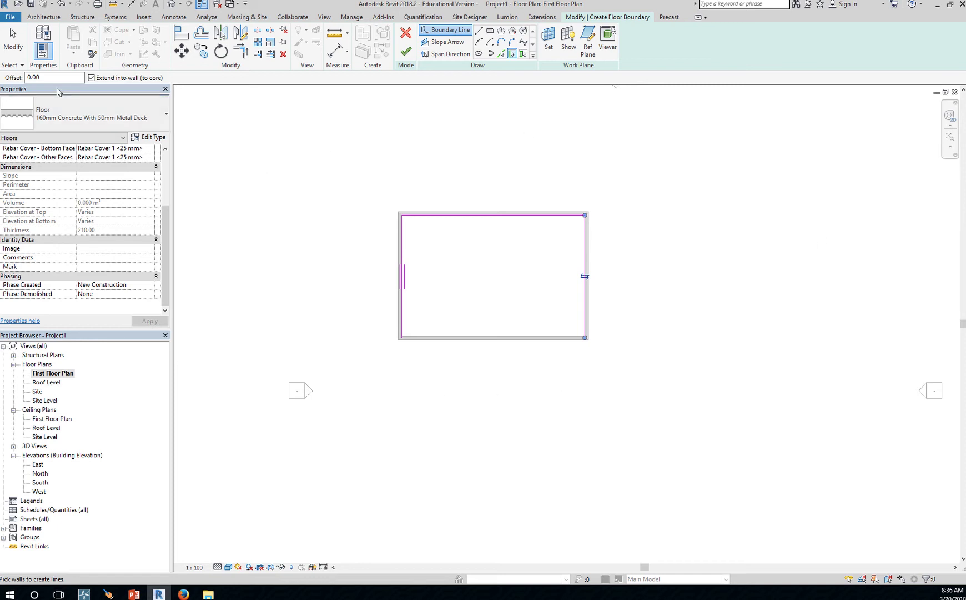
- Set the boundary offset in the options bar to 3000 mm
{"action": "left_click", "coordinate": [25, 80]}
{"action": "type", "text": "3000"}
{"action": "key", "text": "Return"}
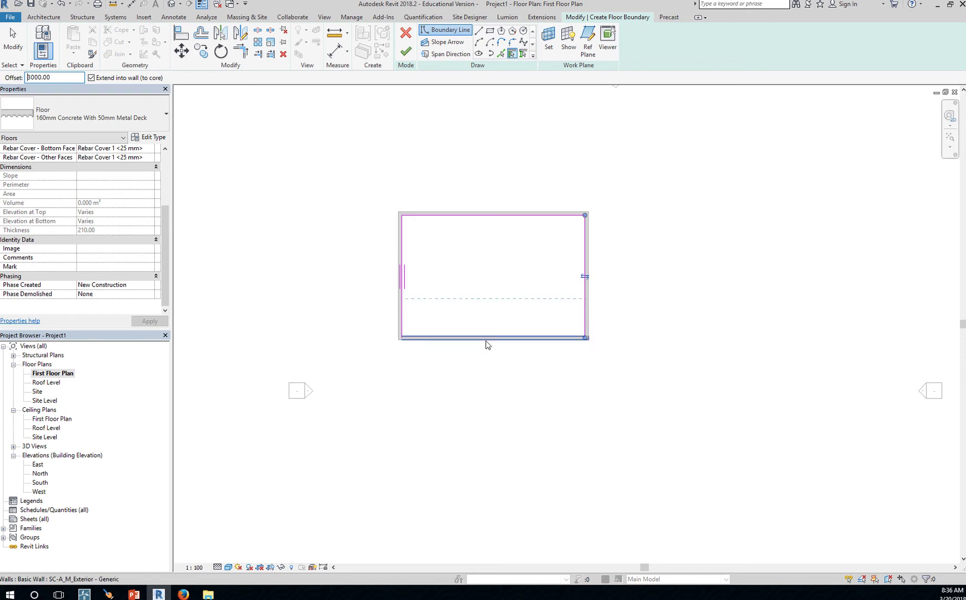
{"action": "scroll", "coordinate": [486, 345], "scroll_direction": "up", "scroll_amount": 4}
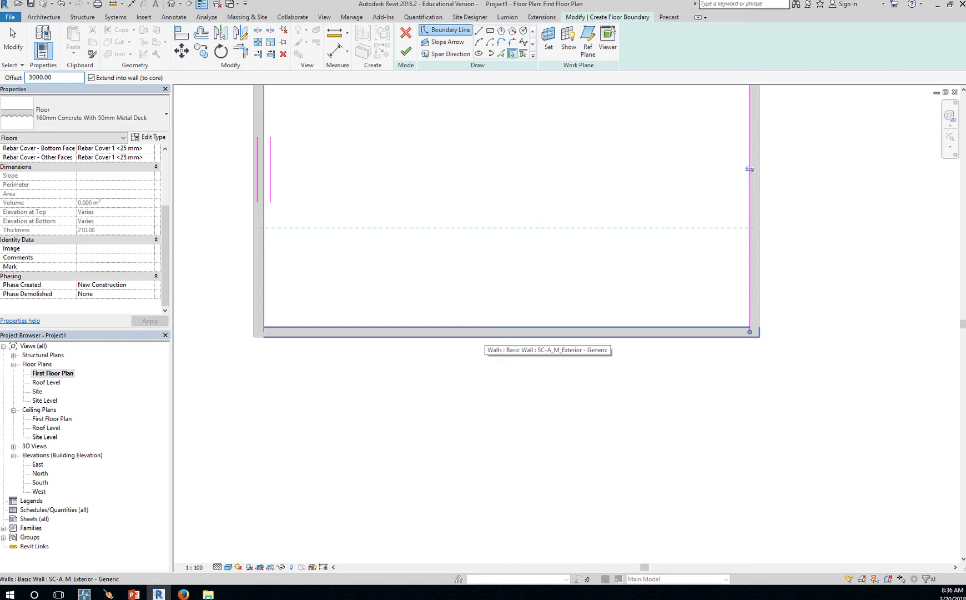
{"action": "key", "text": "shift+End"}
{"action": "key", "text": "Home"}
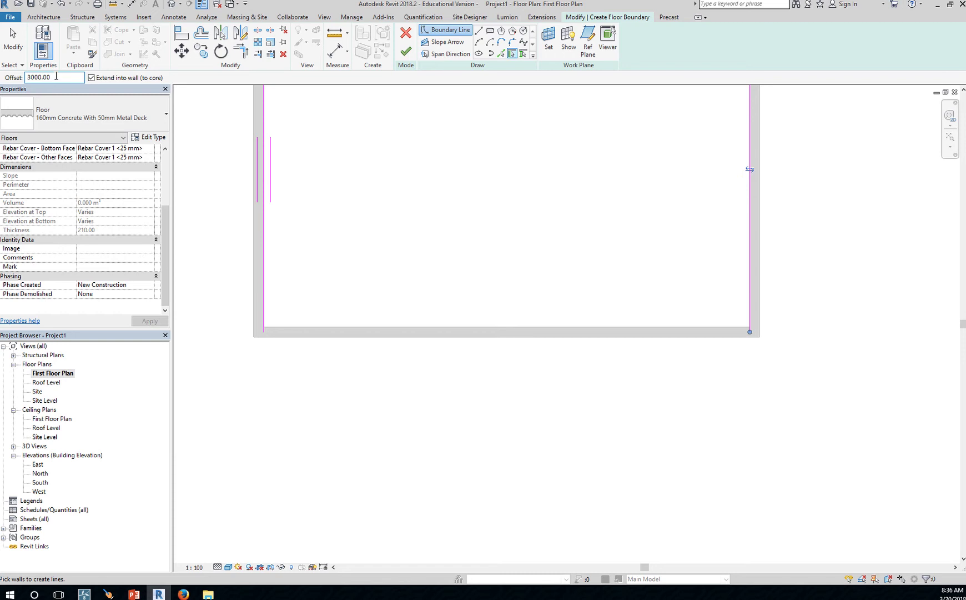
- With Pick Lines and a 3000 mm offset, add a boundary line outside the bottom wall
{"action": "left_click", "coordinate": [501, 53]}
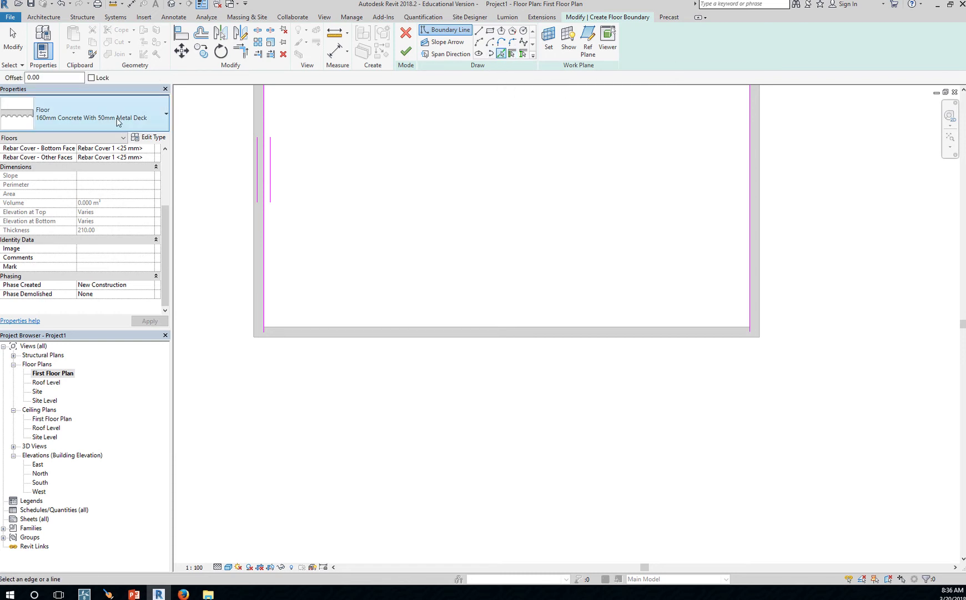
{"action": "double_click", "coordinate": [39, 78]}
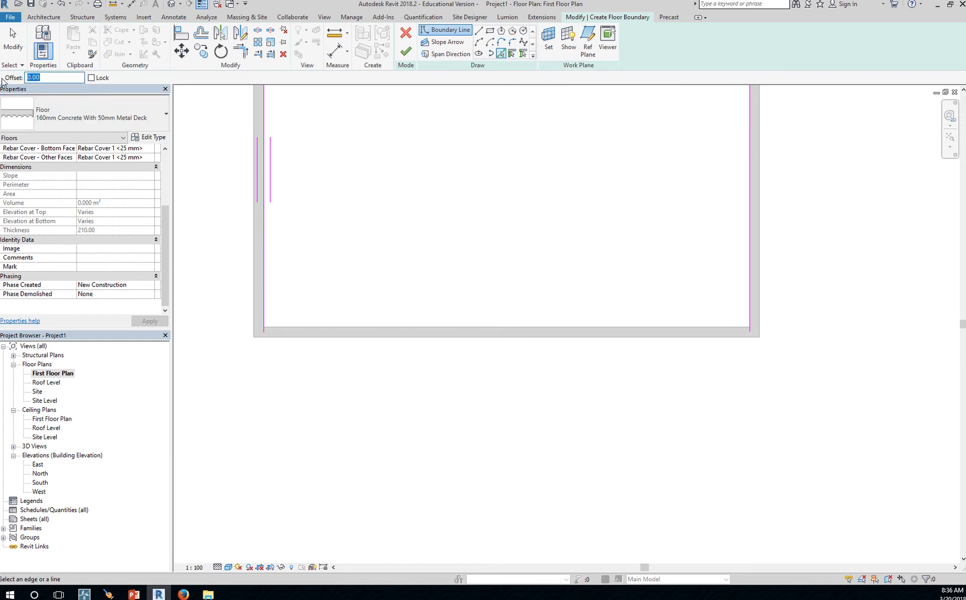
{"action": "type", "text": "3000"}
{"action": "key", "text": "Return"}
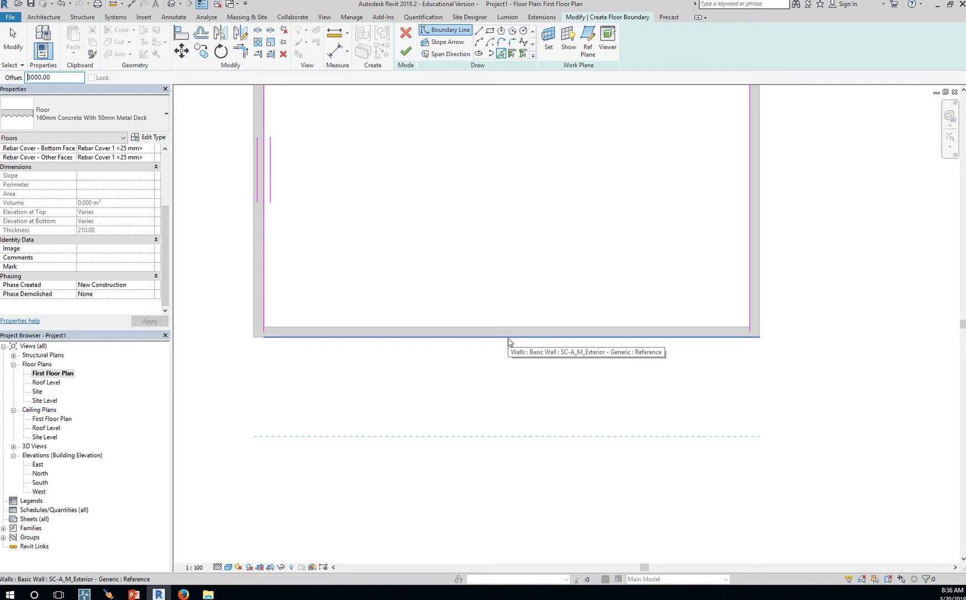
{"action": "left_click", "coordinate": [509, 339]}
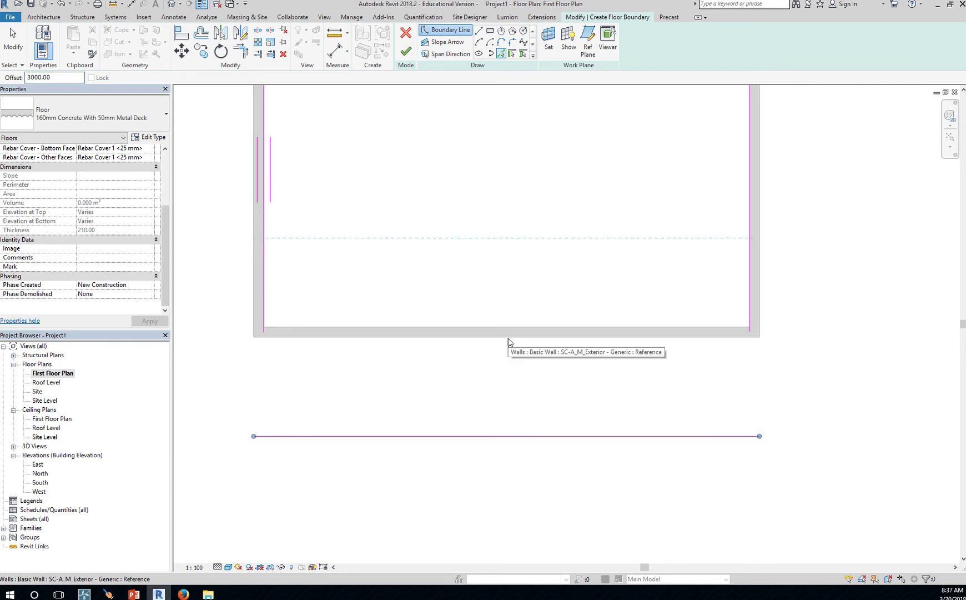
- Trim/extend the left and right boundary lines to corners with the offset bottom line
{"action": "key", "text": "t"}
{"action": "key", "text": "r"}
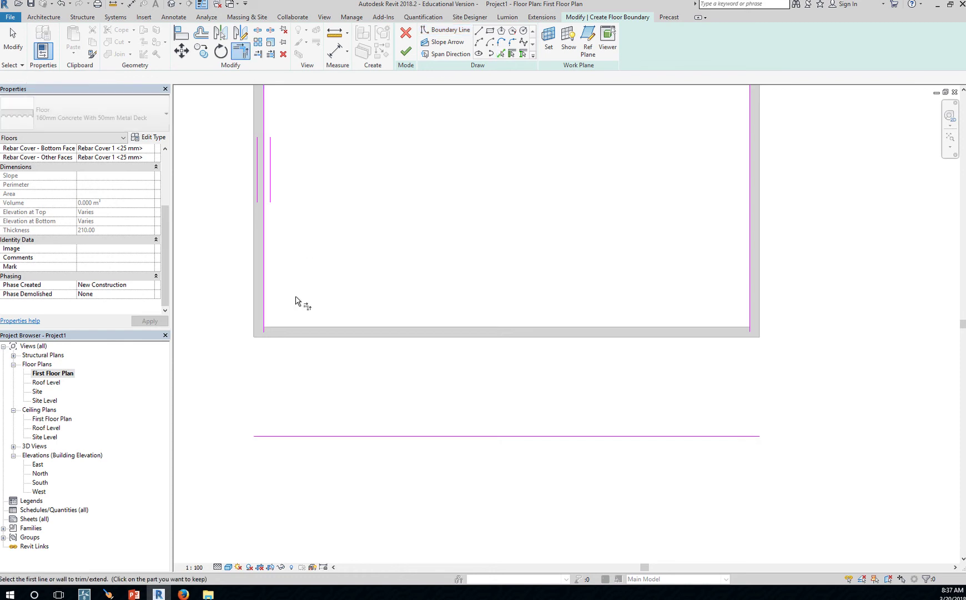
{"action": "left_click", "coordinate": [264, 304]}
{"action": "left_click", "coordinate": [304, 437]}
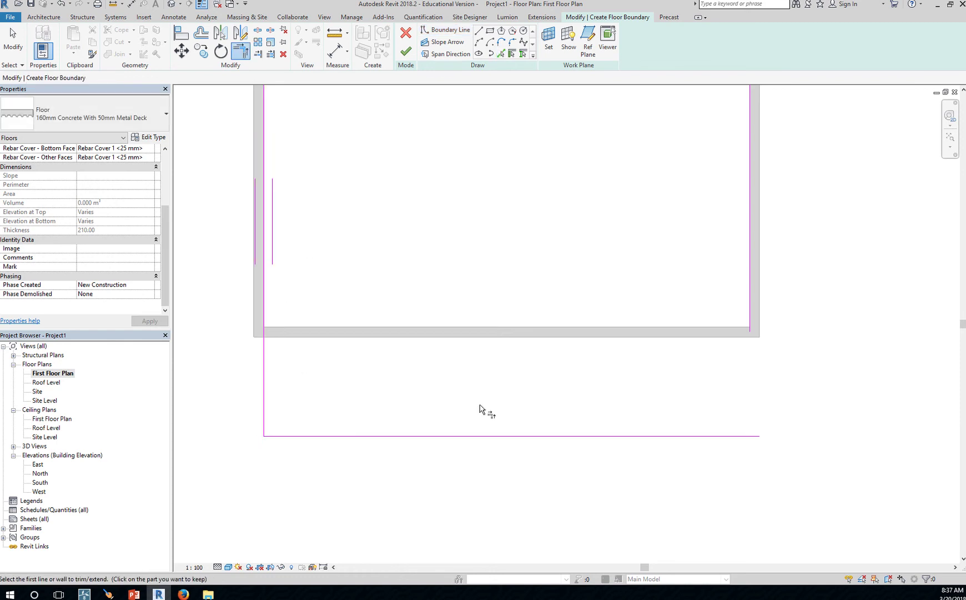
{"action": "left_click", "coordinate": [749, 275]}
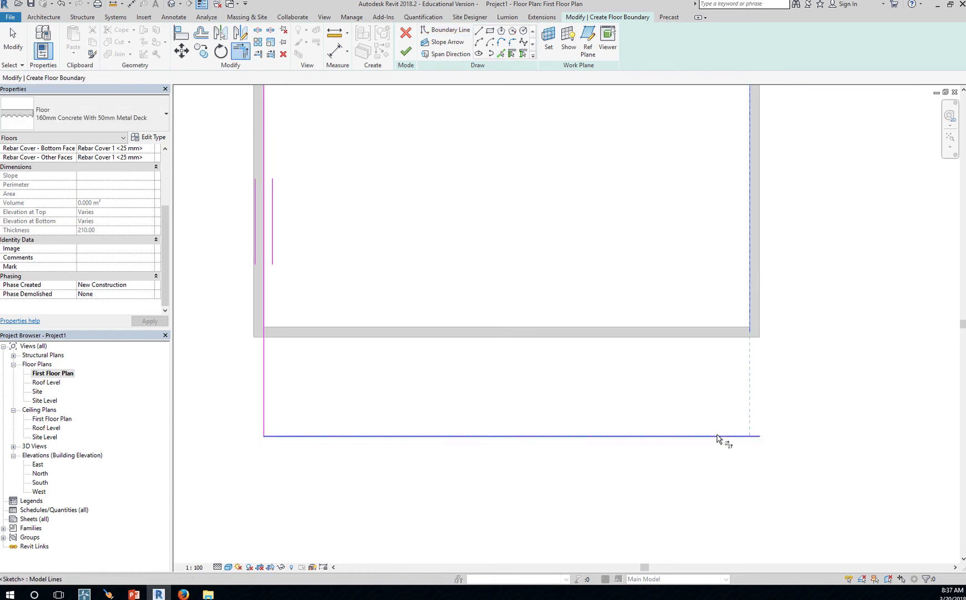
{"action": "left_click", "coordinate": [725, 436]}
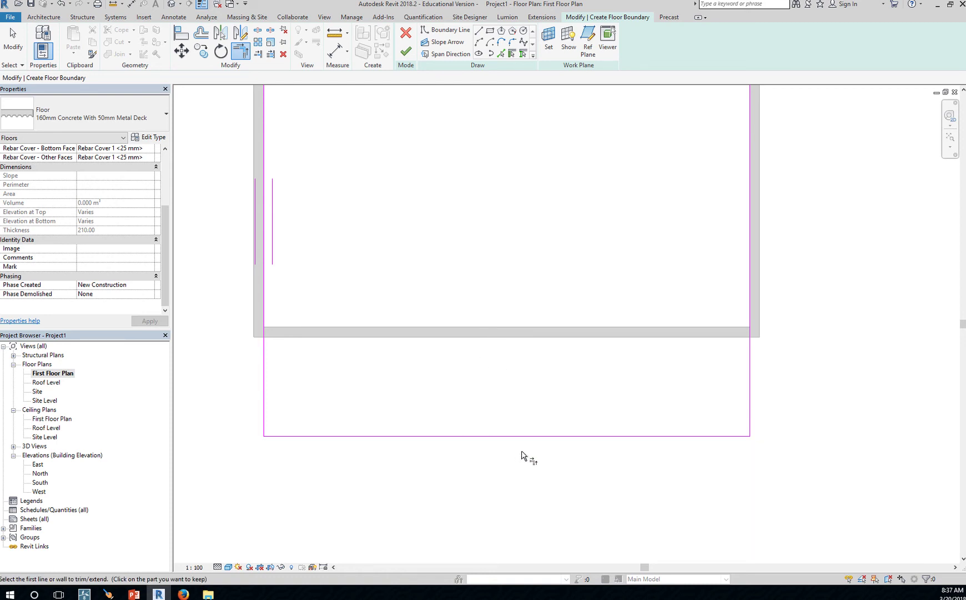
{"action": "scroll", "coordinate": [530, 458], "scroll_direction": "down", "scroll_amount": 2}
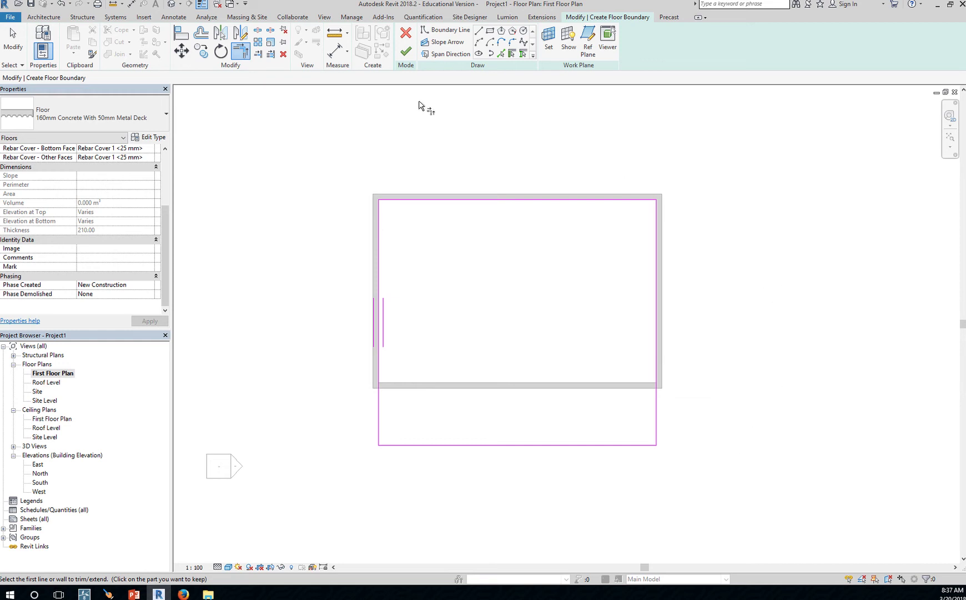
- Finish the sketch, join the 191.100 m² floor to the overlapping walls, and centre it
{"action": "left_click", "coordinate": [406, 51]}
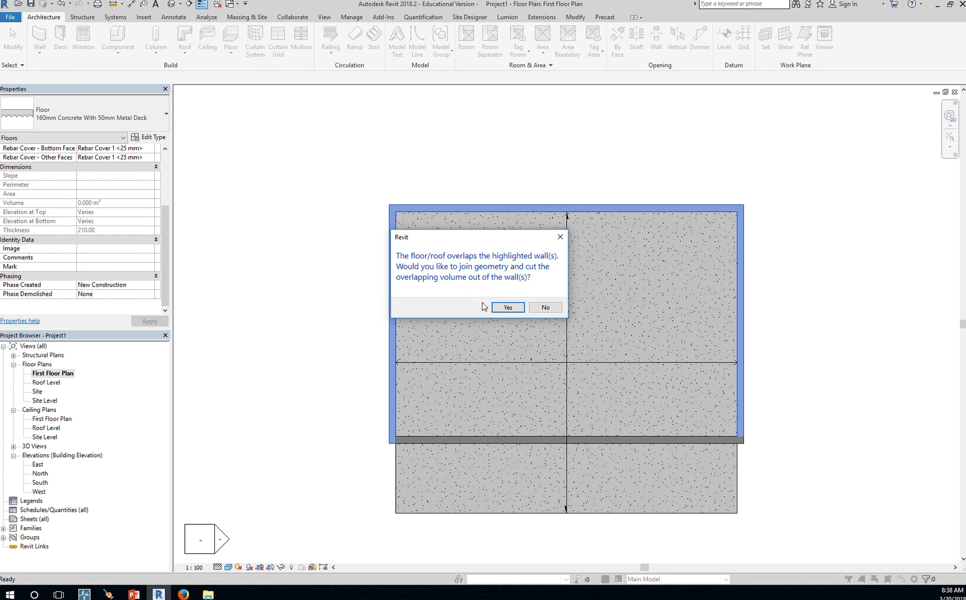
{"action": "left_click", "coordinate": [507, 307]}
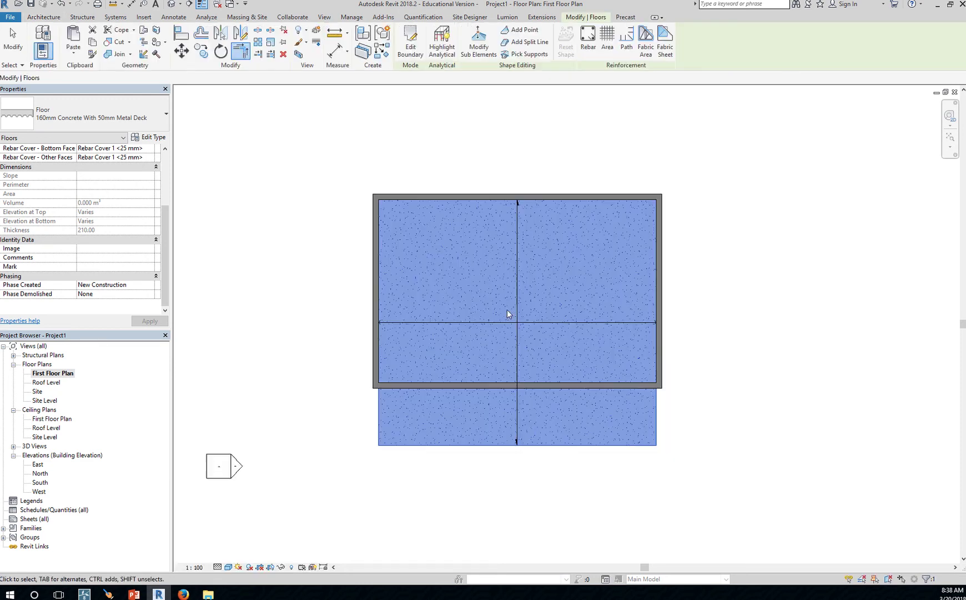
{"action": "scroll", "coordinate": [400, 383], "scroll_direction": "up", "scroll_amount": 3}
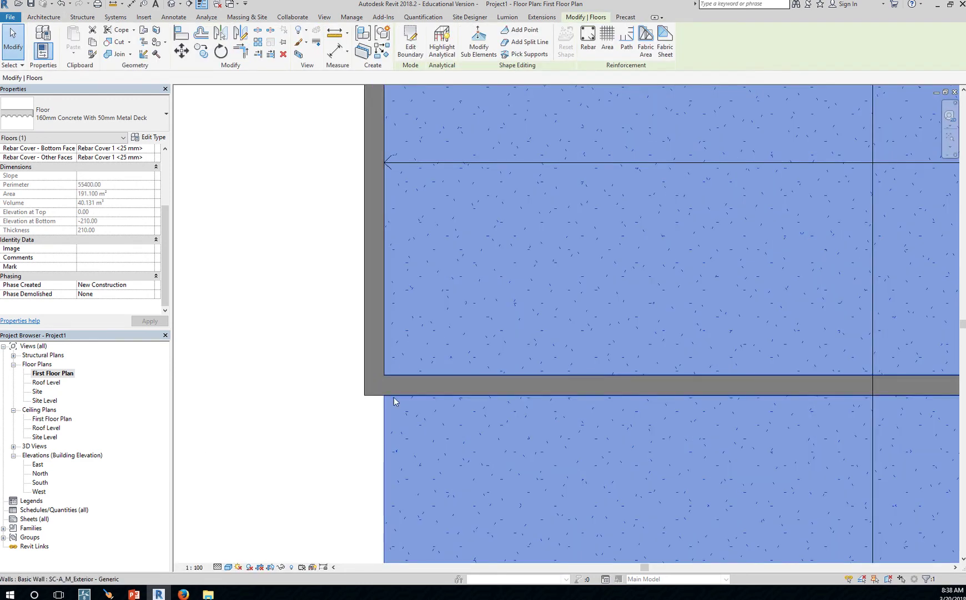
{"action": "scroll", "coordinate": [640, 444], "scroll_direction": "down", "scroll_amount": 4}
{"action": "middle_click_drag", "start_coordinate": [754, 460], "coordinate": [623, 379]}
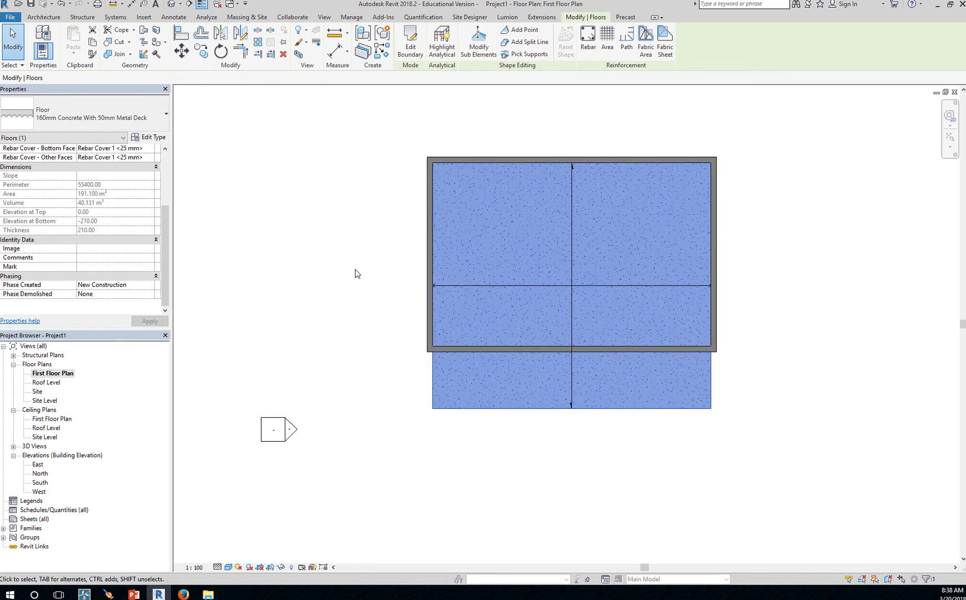
- Open the East elevation and zoom to inspect the slab and its overhang
{"action": "double_click", "coordinate": [38, 464]}
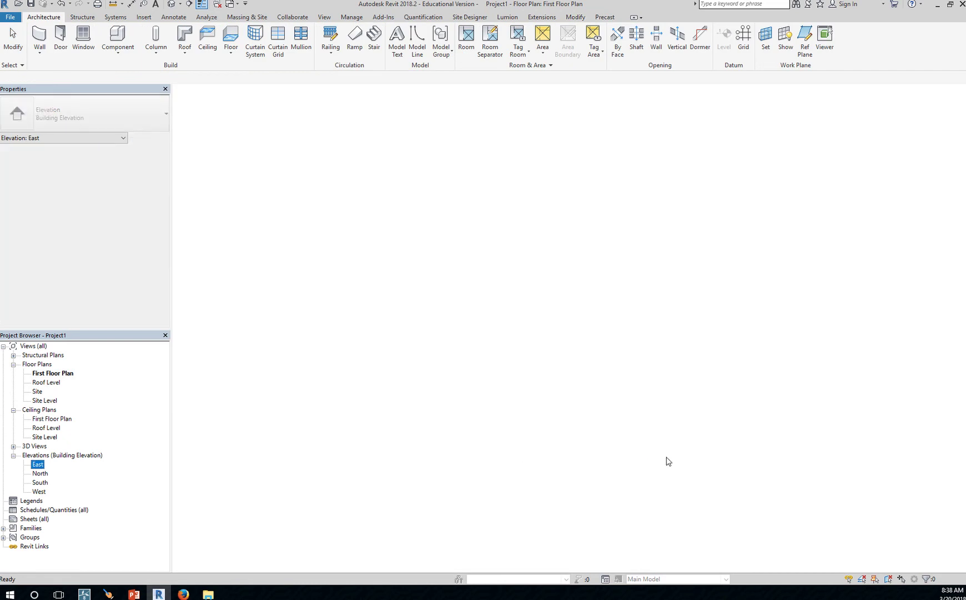
{"action": "scroll", "coordinate": [450, 331], "scroll_direction": "up", "scroll_amount": 3}
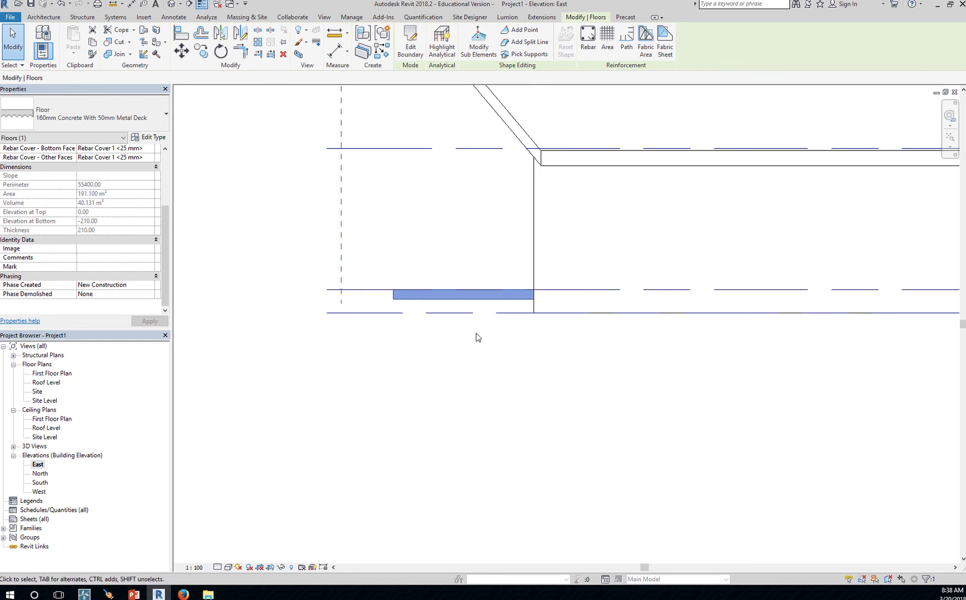
{"action": "scroll", "coordinate": [530, 383], "scroll_direction": "down", "scroll_amount": 4}
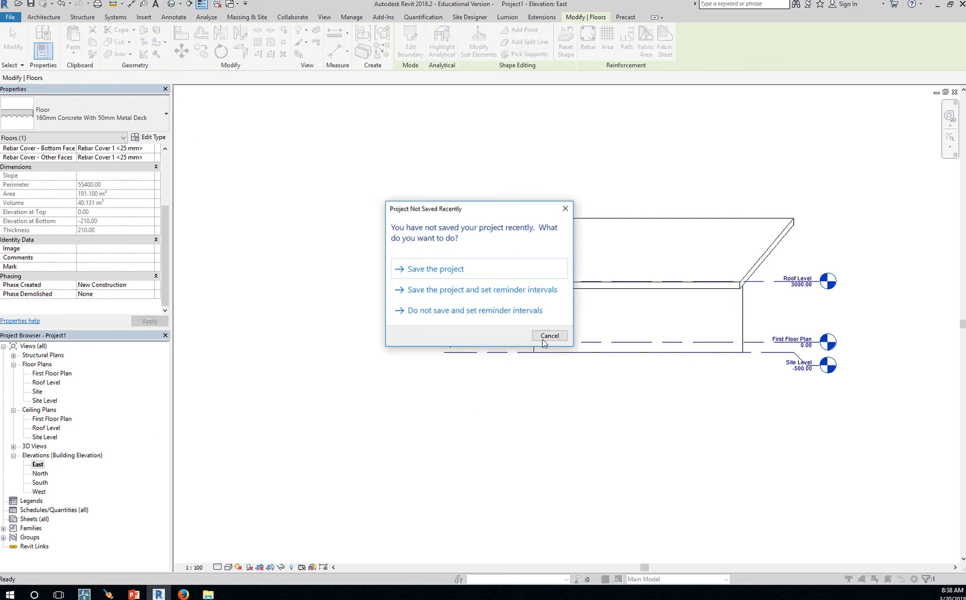
- Save the project as an .rvt in the Exer 5 folder with maximum backups set to 1
{"action": "left_click", "coordinate": [451, 269]}
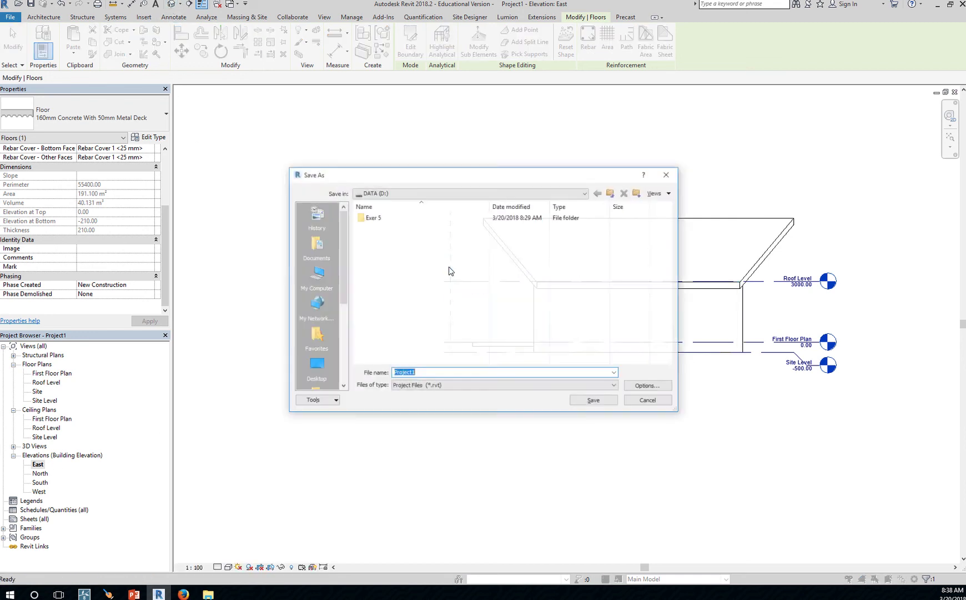
{"action": "double_click", "coordinate": [373, 217]}
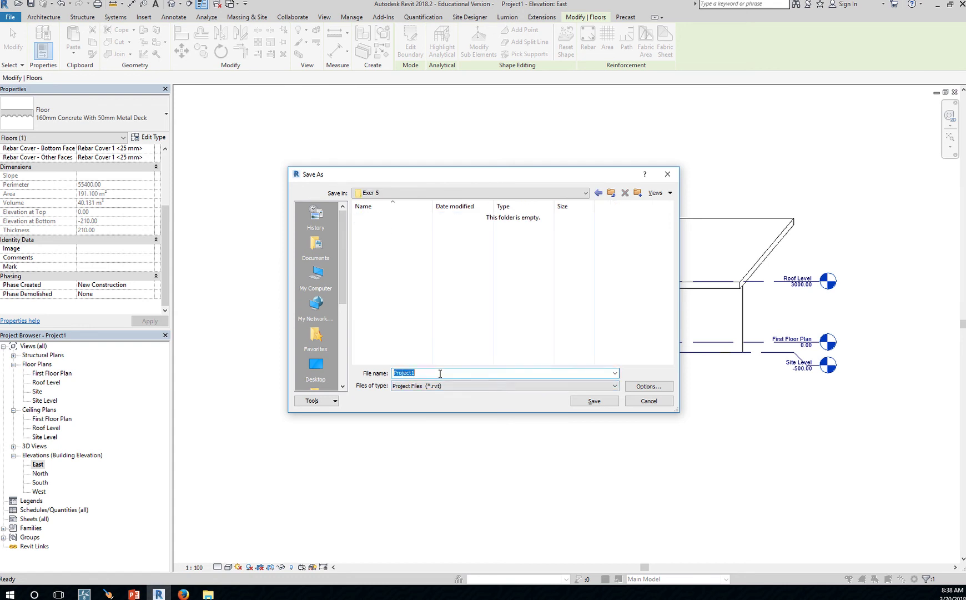
{"action": "type", "text": "Ram E"}
{"action": "type", "text": "xer 5"}
{"action": "left_click", "coordinate": [647, 386]}
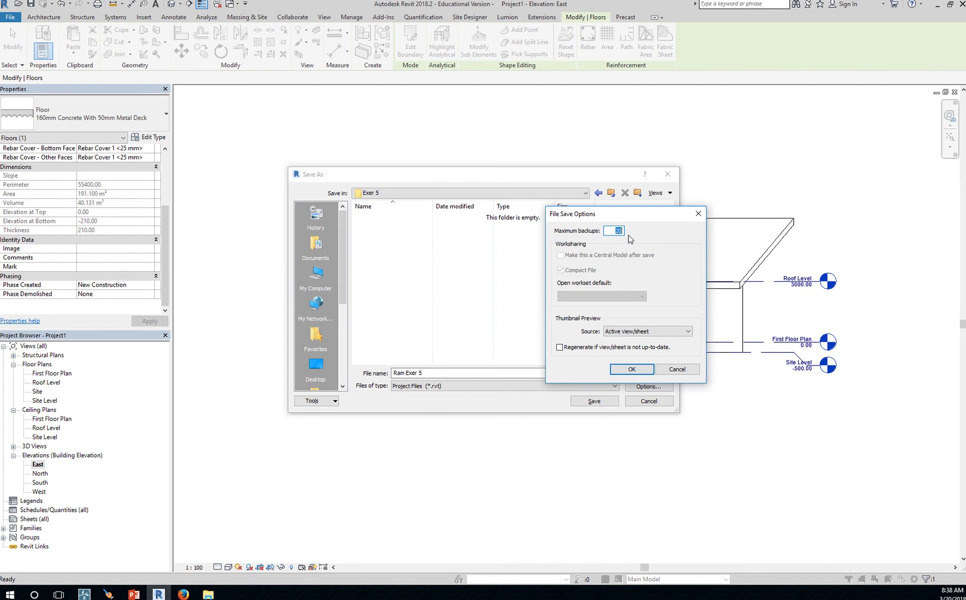
{"action": "type", "text": "1"}
{"action": "left_click", "coordinate": [633, 370]}
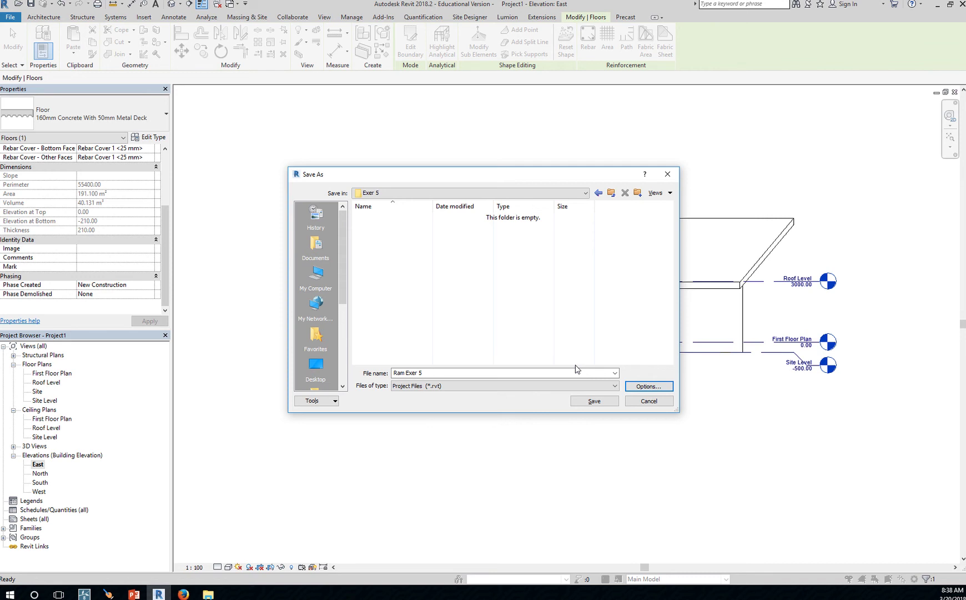
{"action": "left_click", "coordinate": [592, 400]}
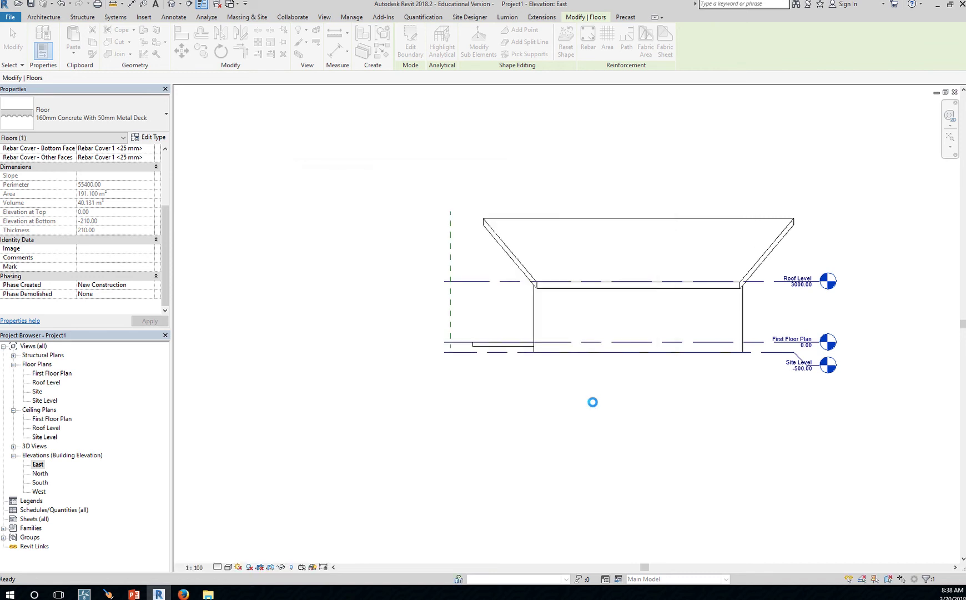